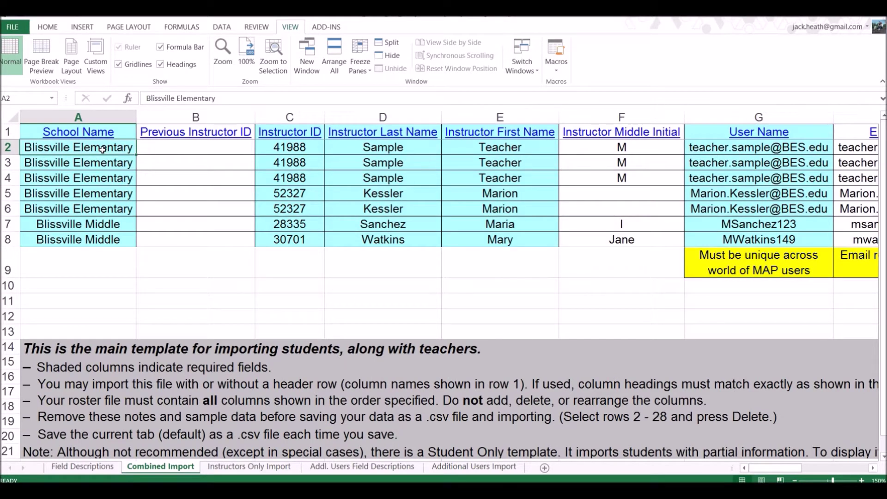
key(Right)
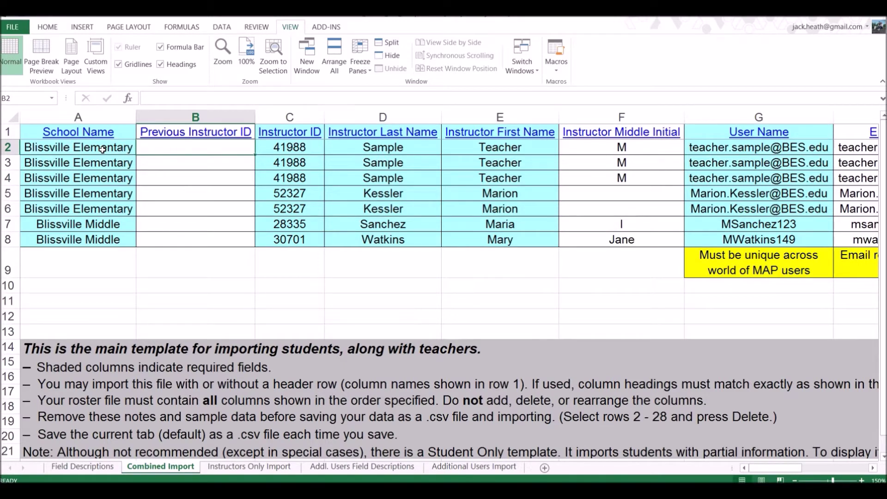
key(Right)
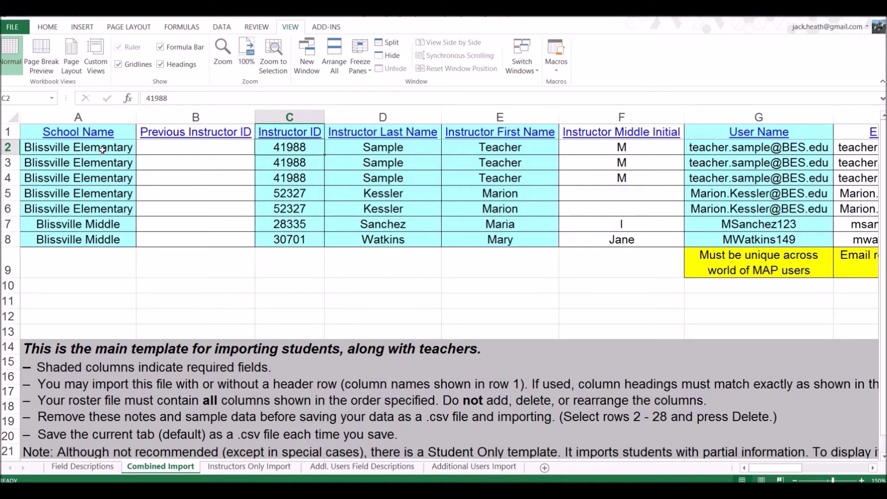
key(Right)
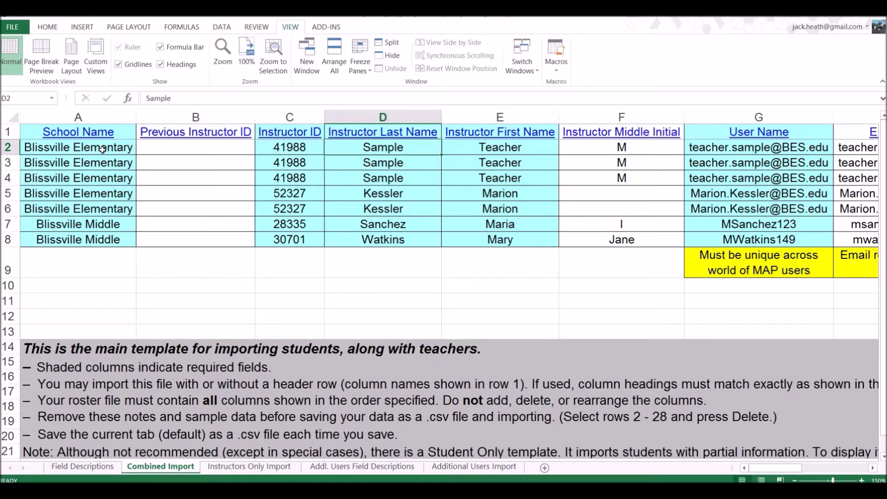
key(Right)
key(Right)
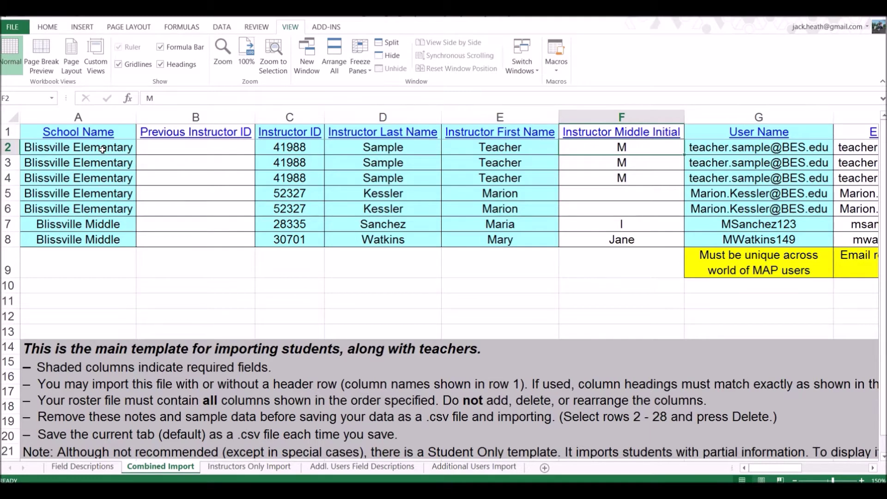
key(Right)
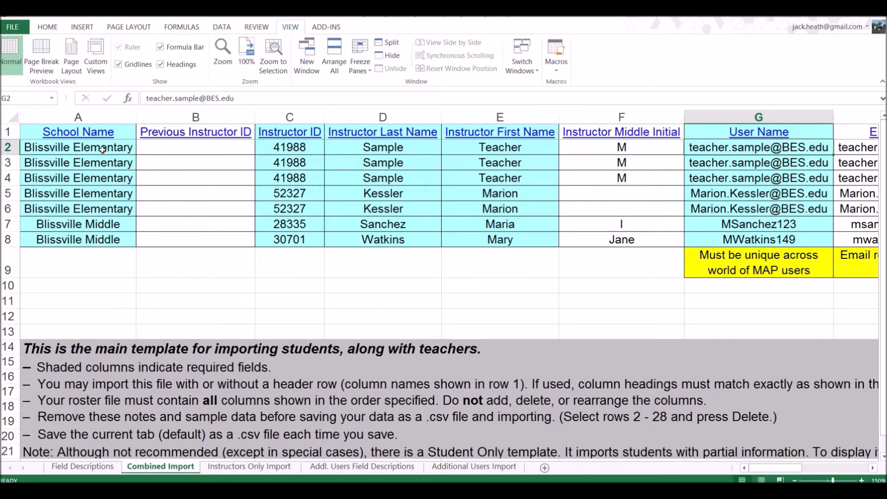
key(Right)
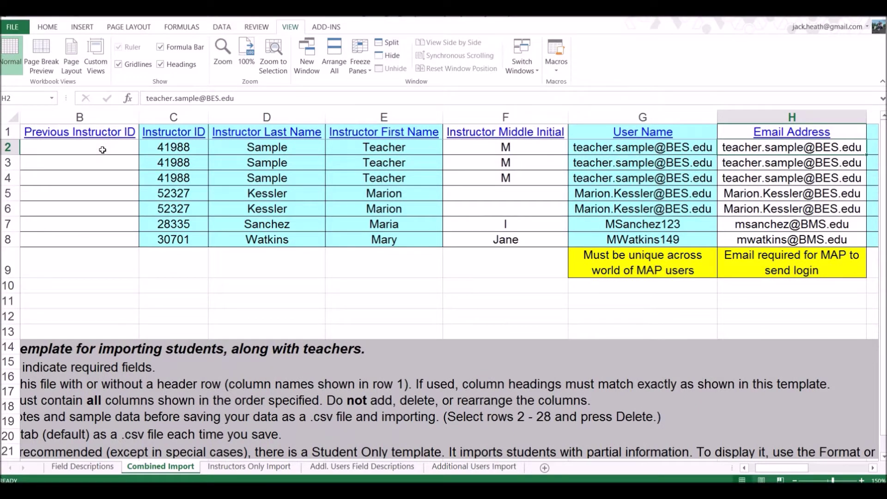
key(Right)
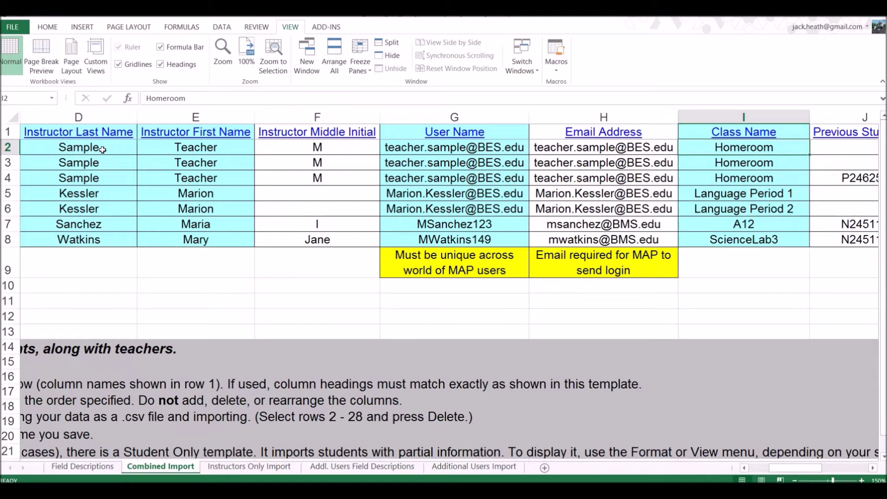
key(Right)
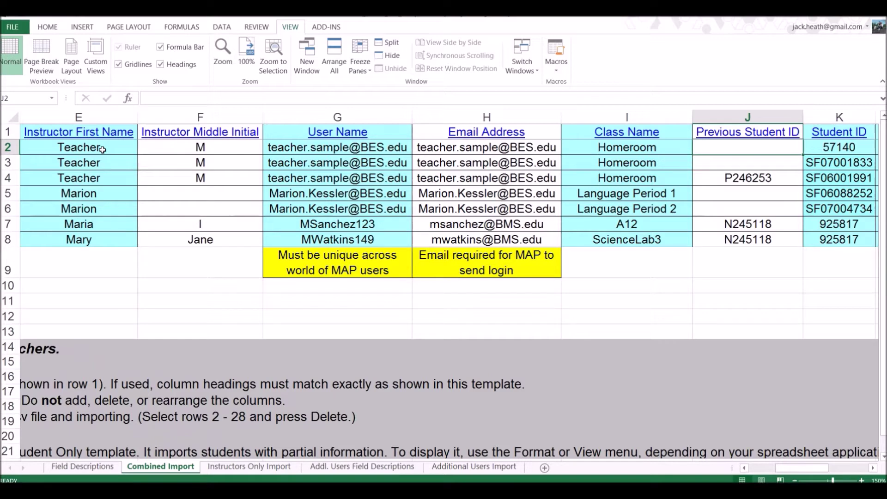
key(Right)
key(Right)
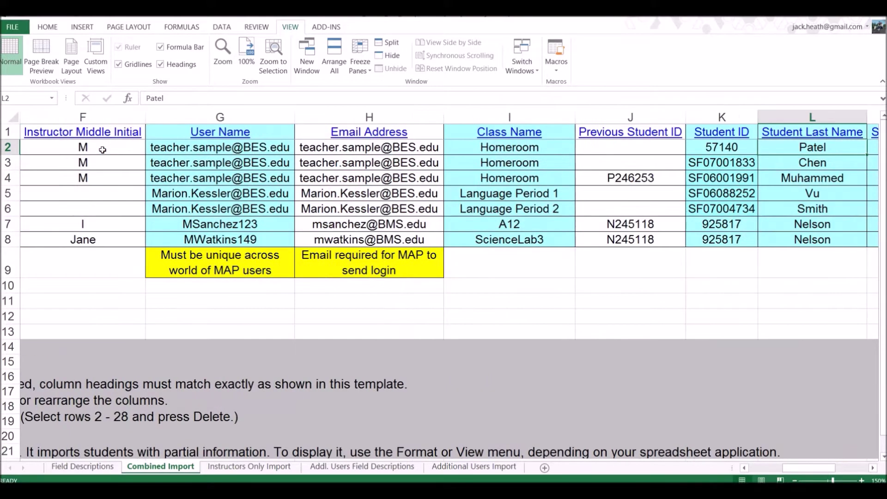
key(Right)
key(Right)
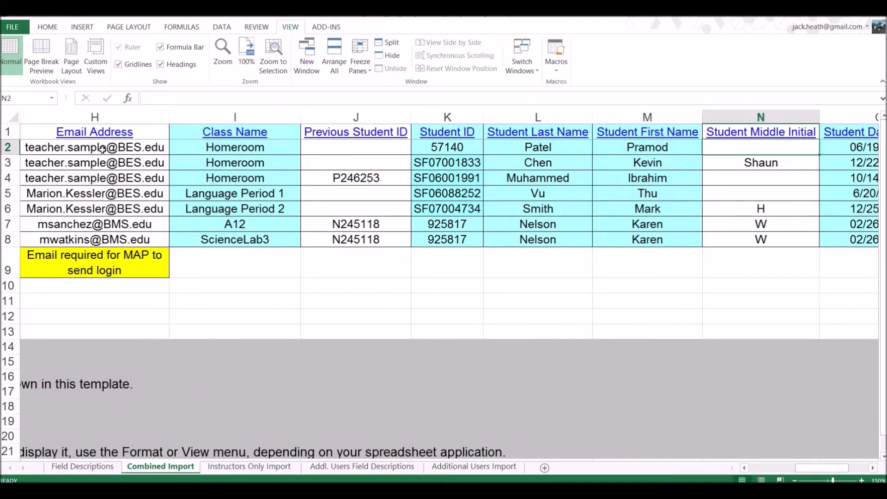
key(Right)
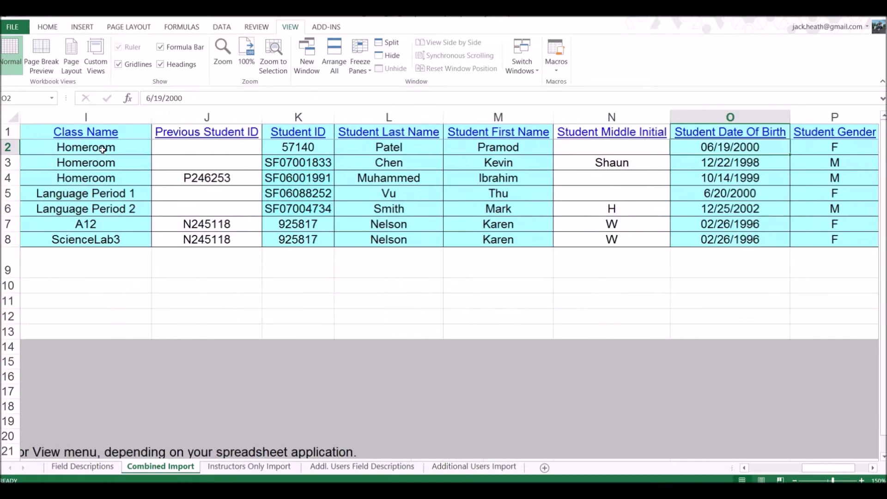
key(Right)
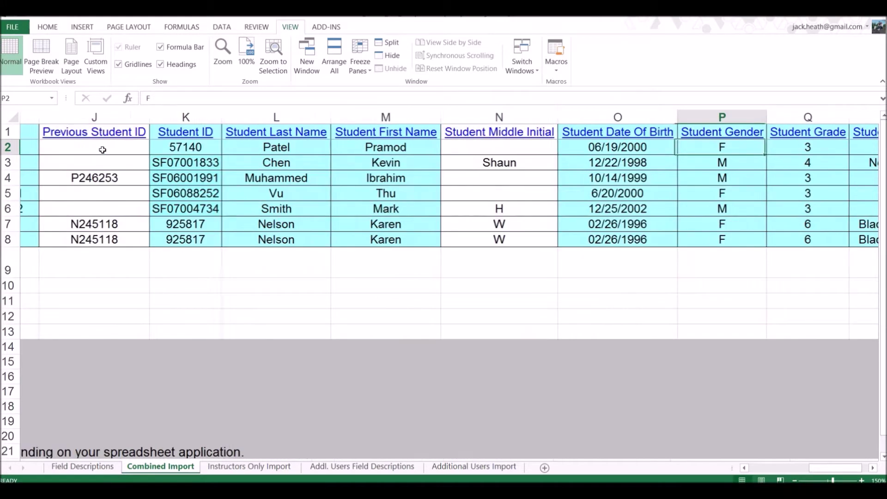
key(Right)
key(Right)
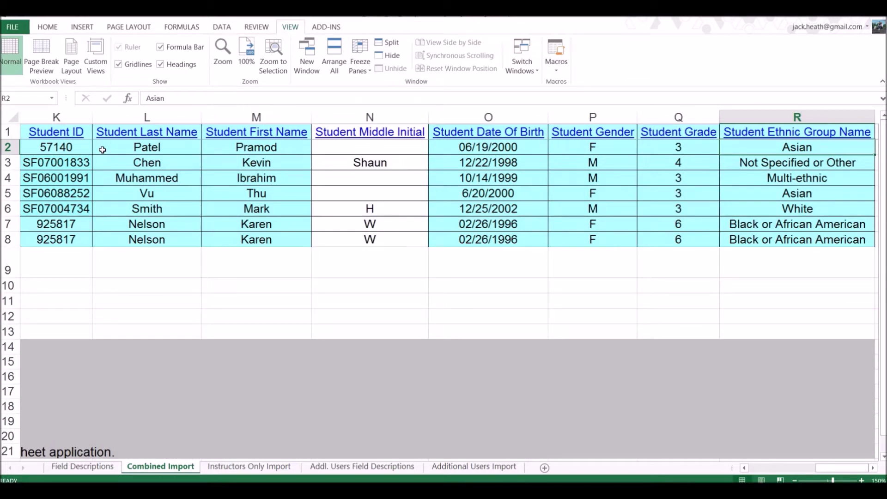
scroll(103, 150, right, 1)
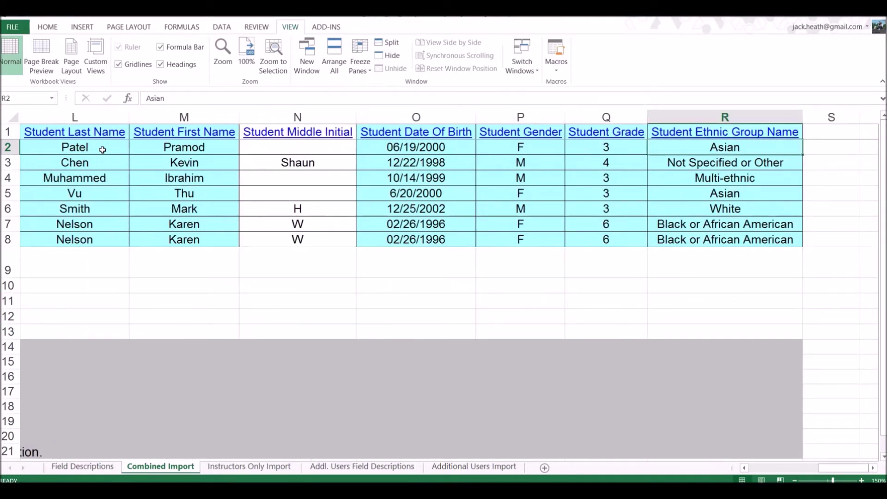
key(Left)
key(Left)
key(Left)
key(Left)
key(Left)
key(Left)
key(Left)
key(Left)
key(Left)
key(Left)
key(Left)
key(Left)
key(Left)
key(Left)
key(Left)
key(Left)
key(Left)
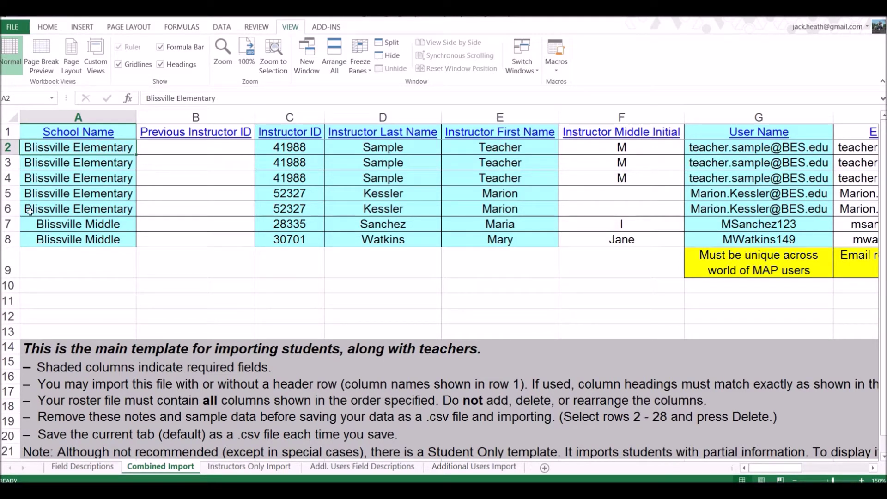
click(63, 261)
Enter Blissville High as row 9's school name
text(Blis)
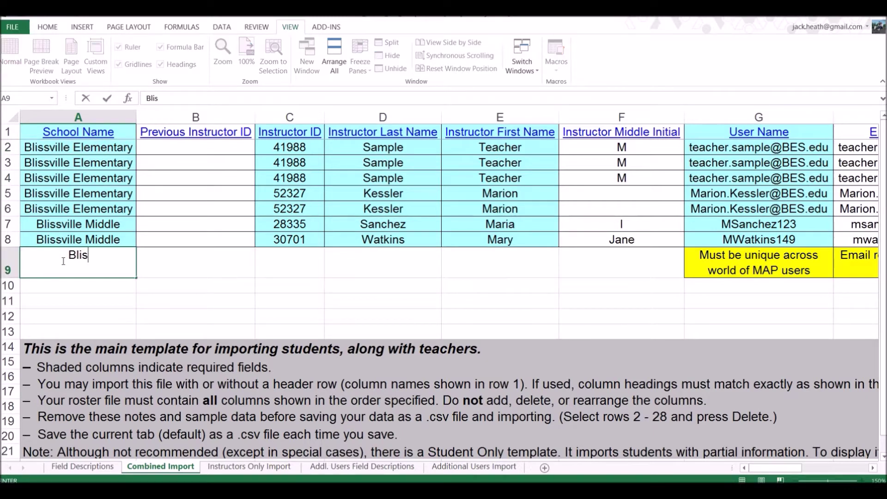
text(sville High)
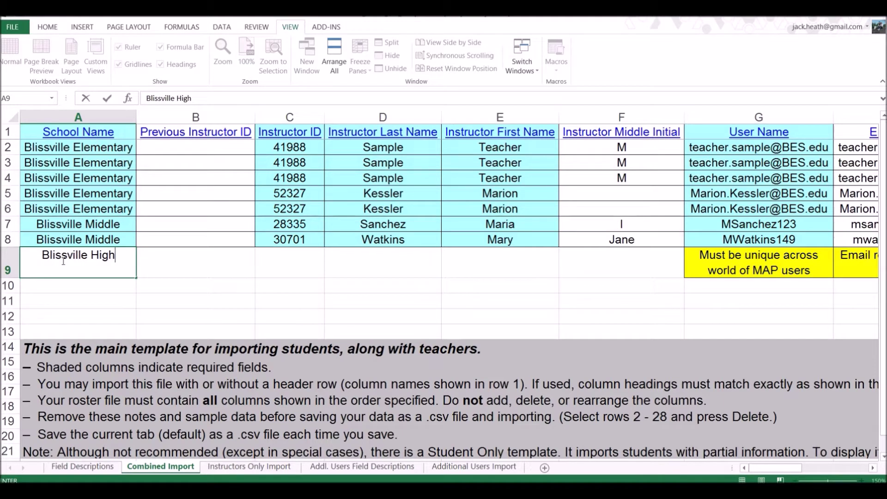
key(Tab)
key(Tab)
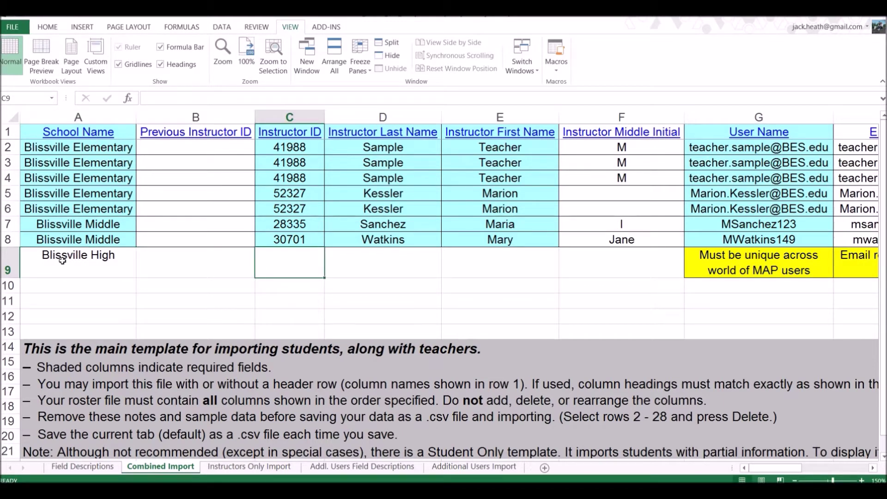
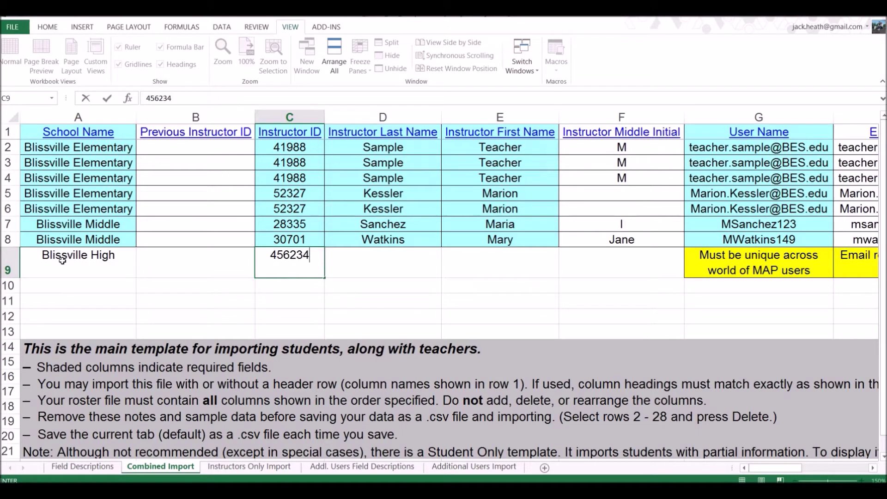
Fill in the instructor's ID, last name, first name and middle initial, correcting an extra ID digit
key(Tab)
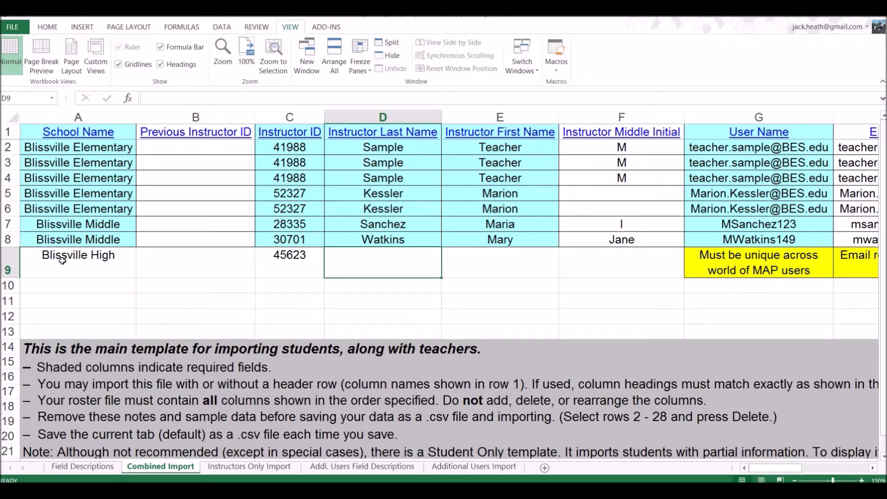
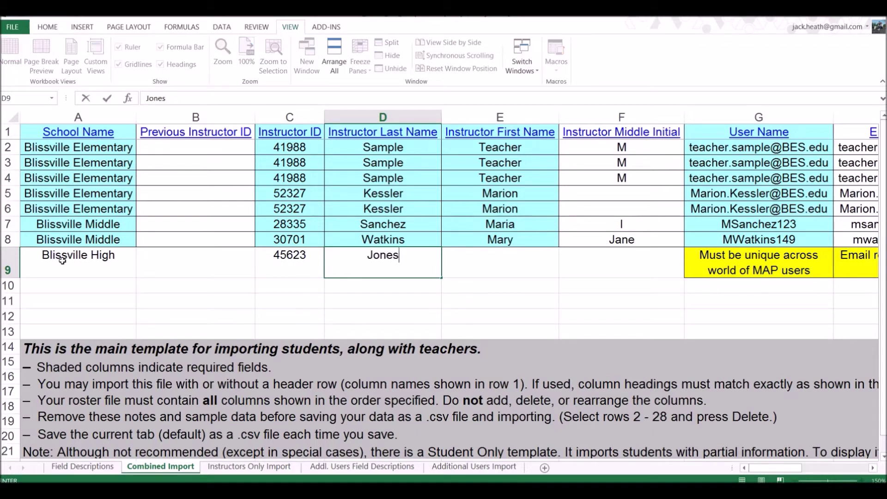
key(Tab)
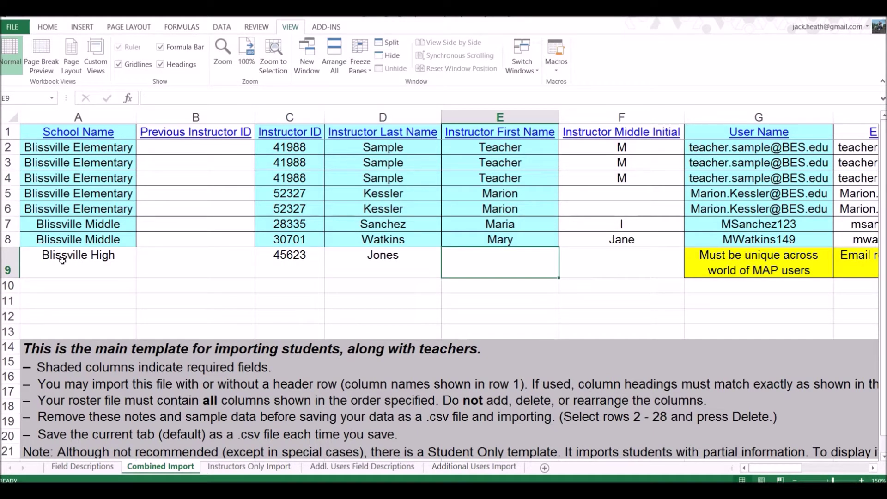
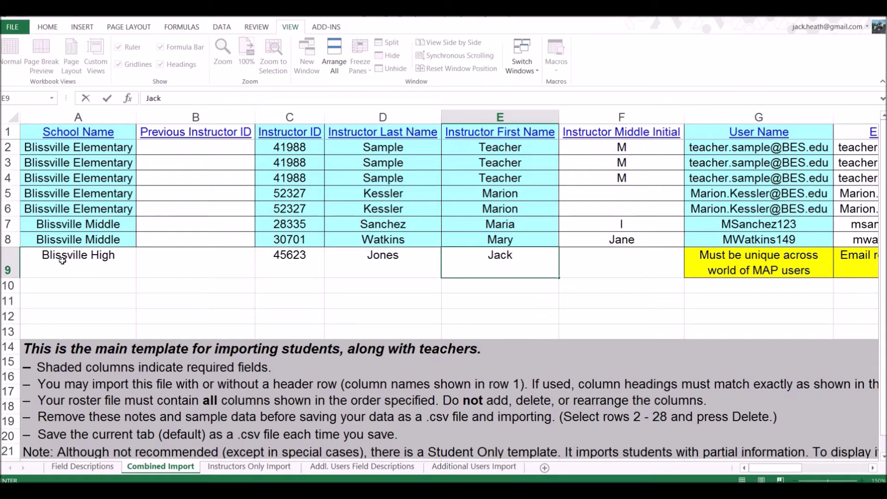
key(Tab)
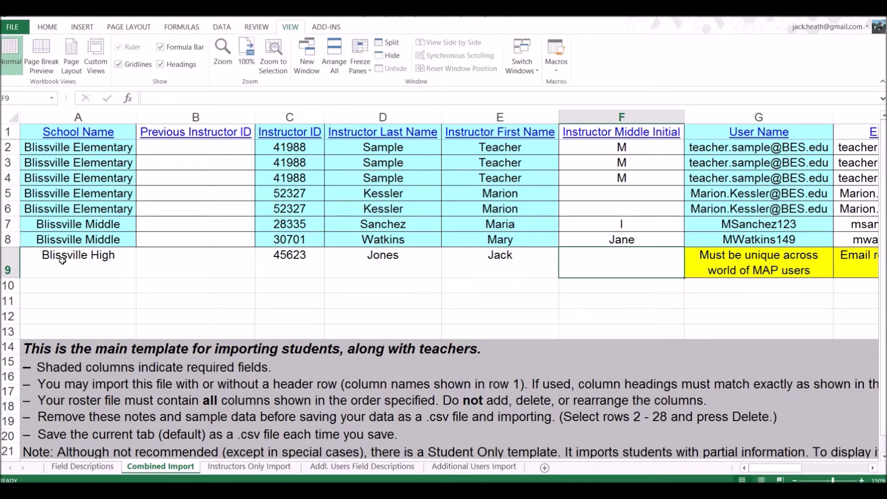
text(C)
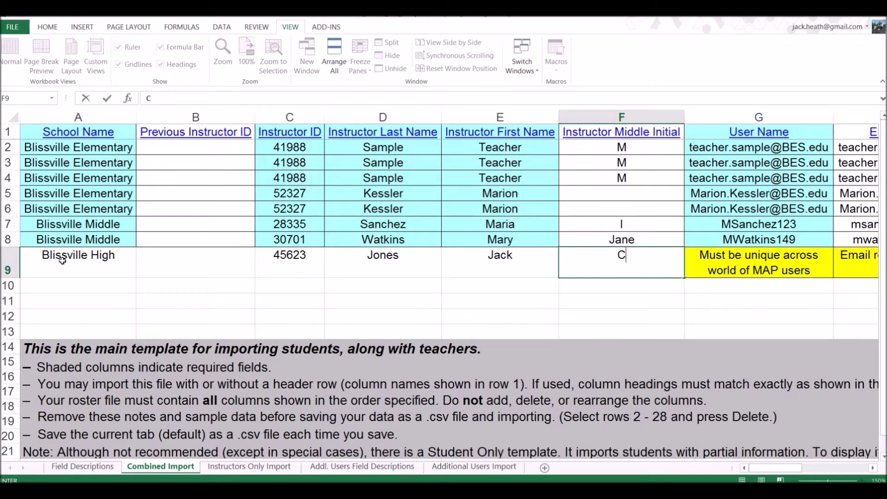
key(Tab)
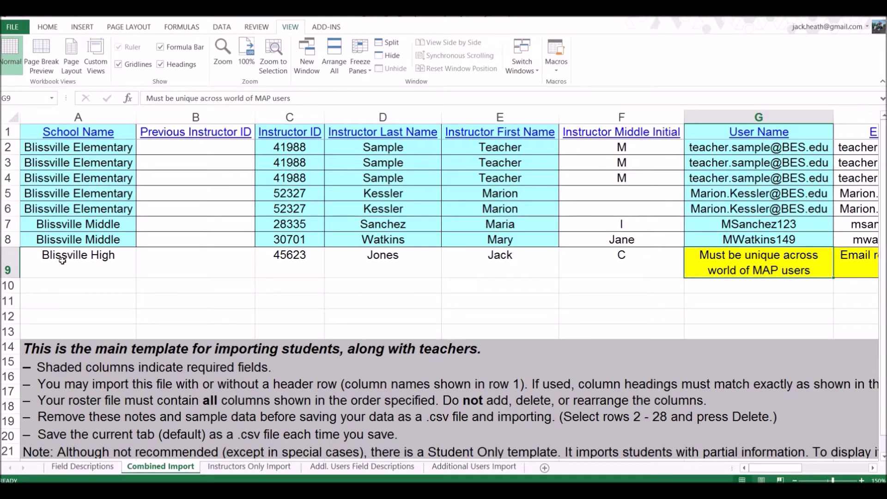
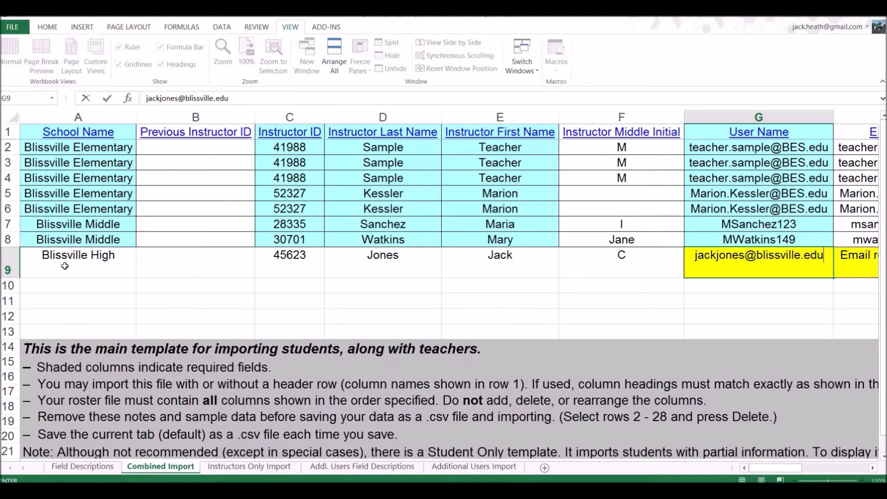
Enter the teacher's blissville.edu e-mail as both the User Name and Email Address
key(Tab)
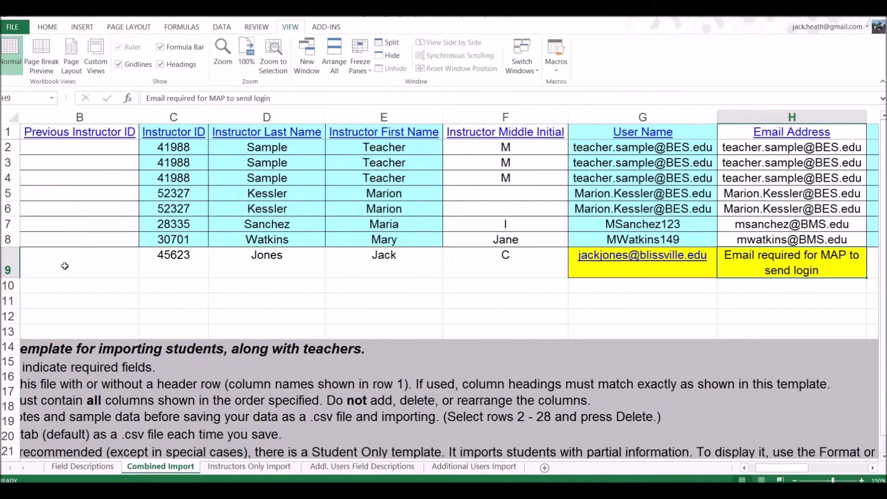
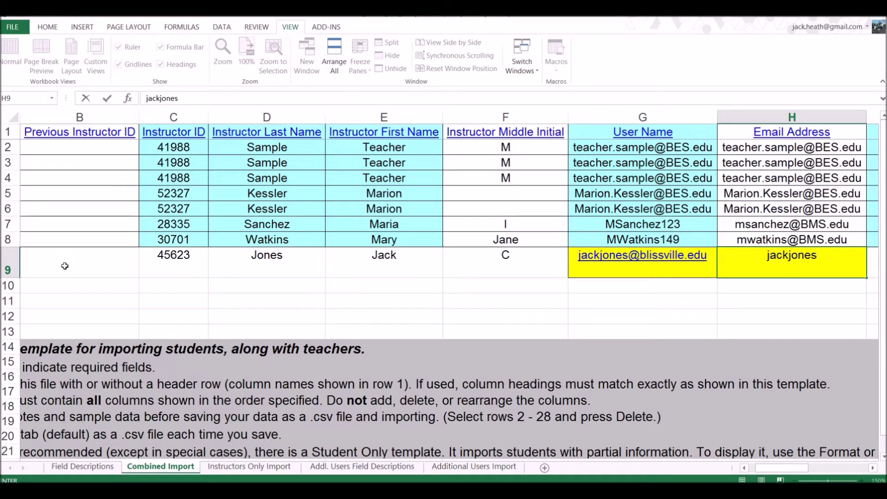
key(Tab)
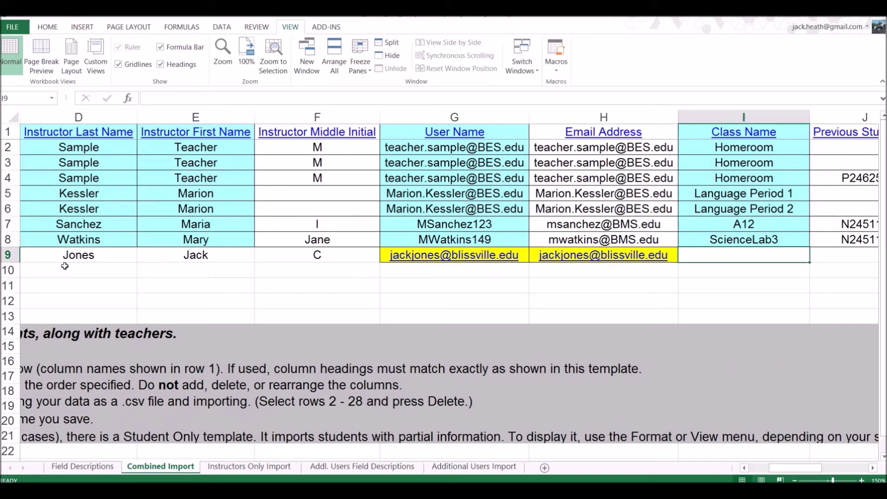
Enter class name Math, then the previous student ID and the student ID
text(Math)
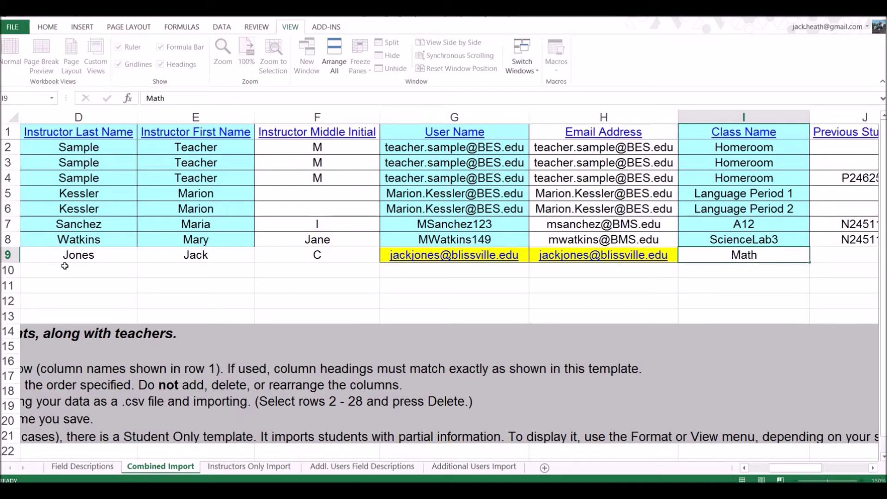
key(Tab)
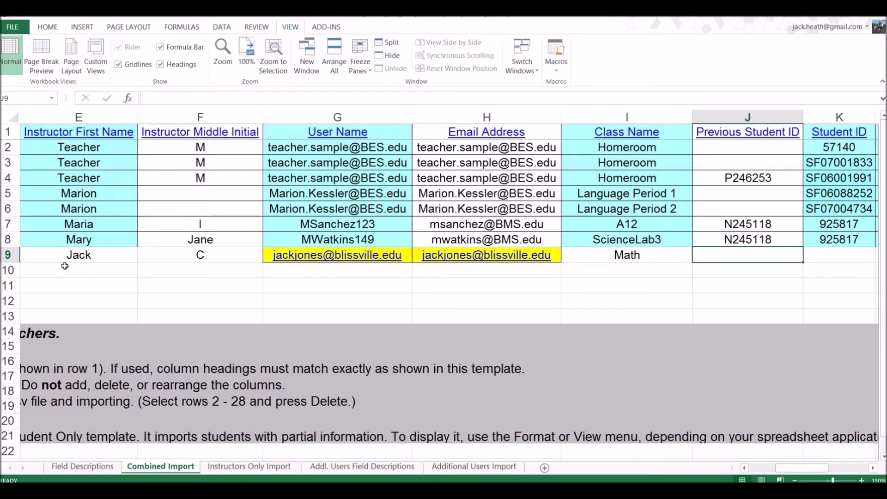
text(10000)
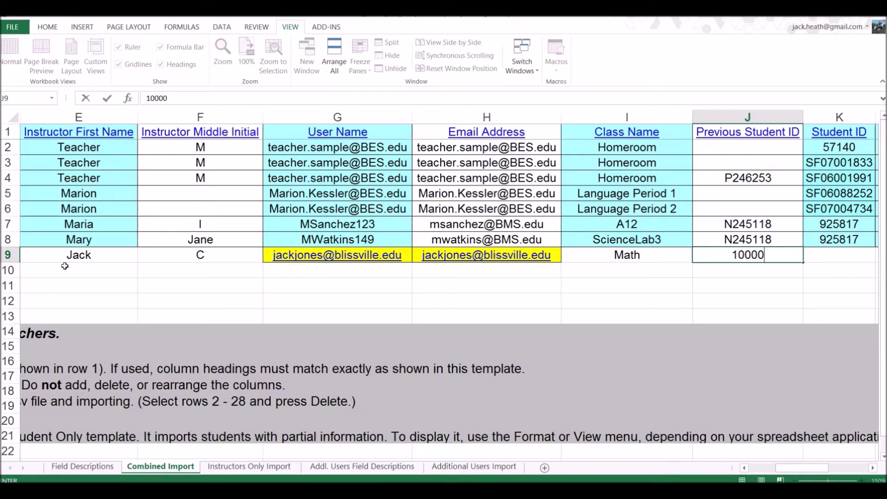
text(01)
key(Tab)
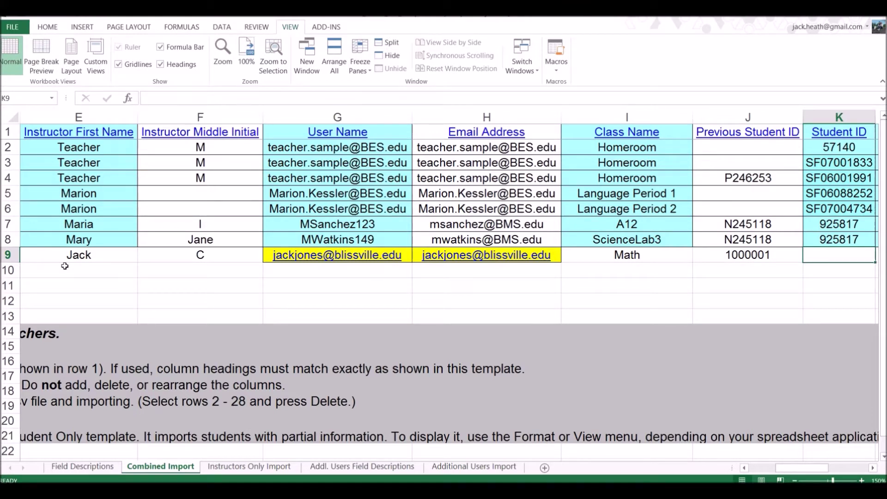
key(Tab)
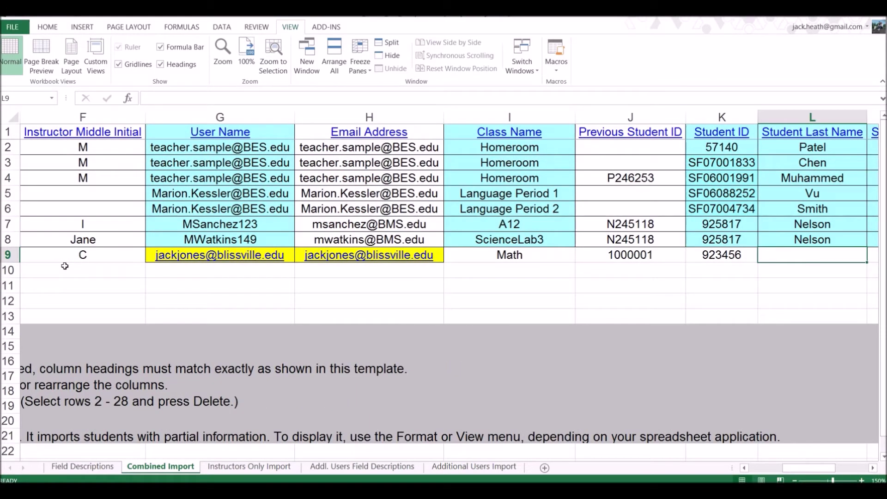
Fill in the student's last, first and middle names
key(Tab)
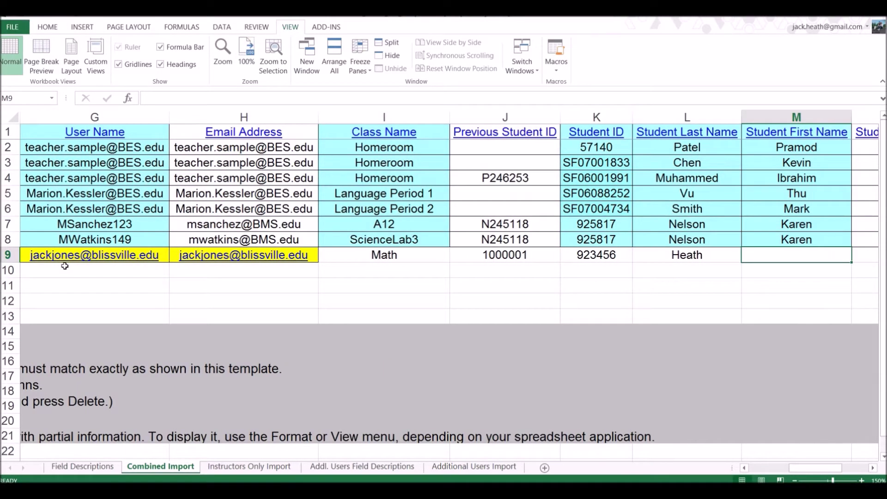
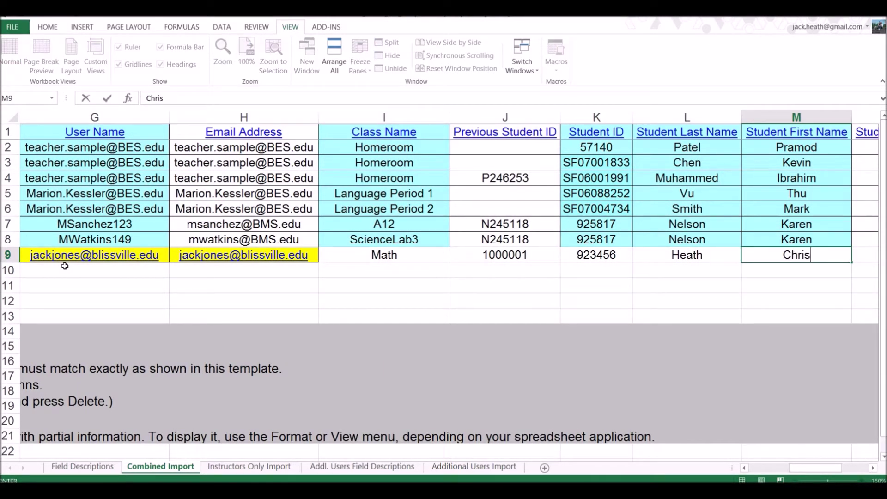
key(Tab)
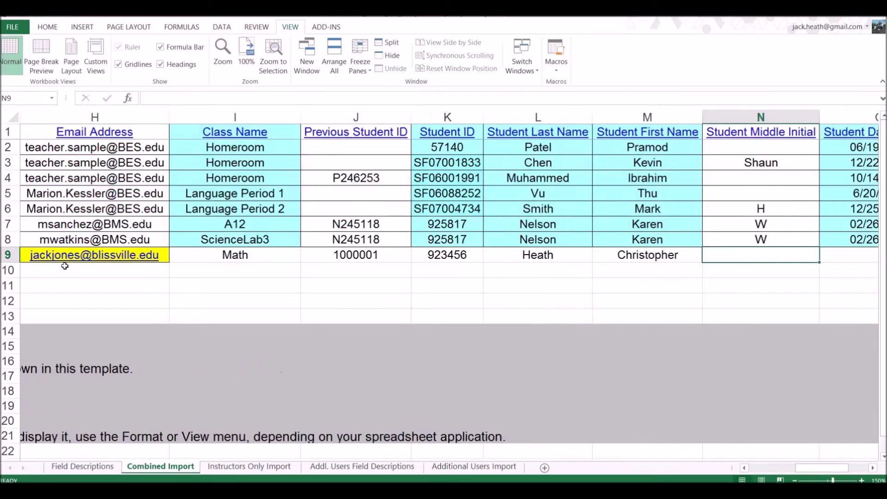
text(T)
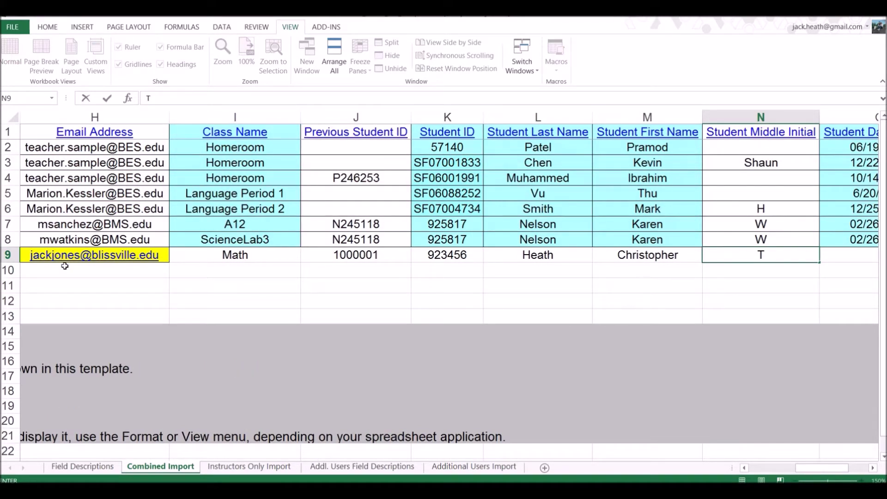
text(homas)
key(Tab)
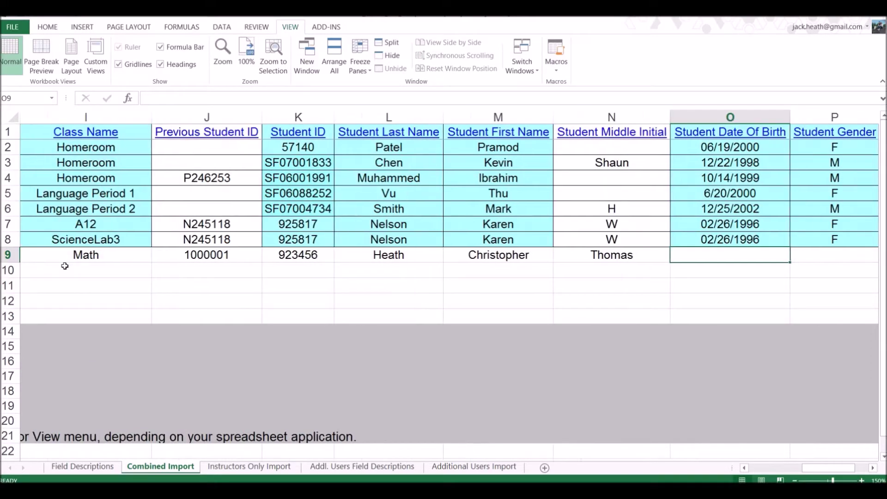
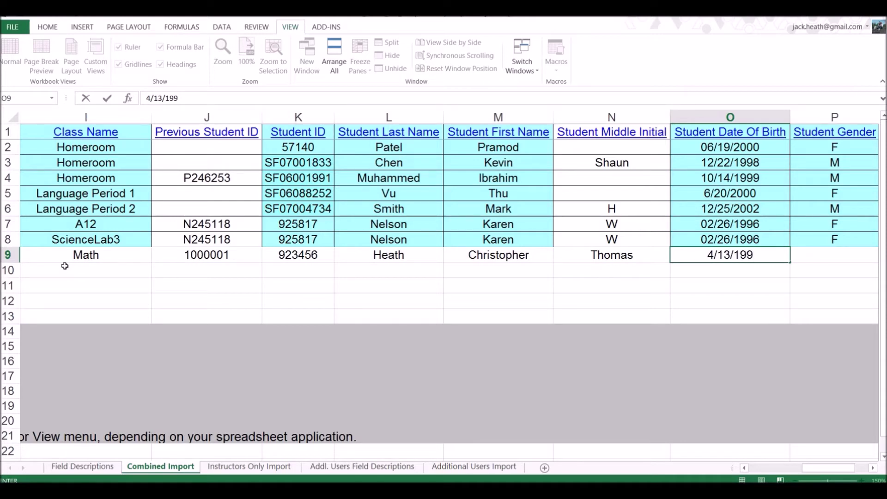
Enter the student's birth date in O9, undoing an accidental overwrite
key(Tab)
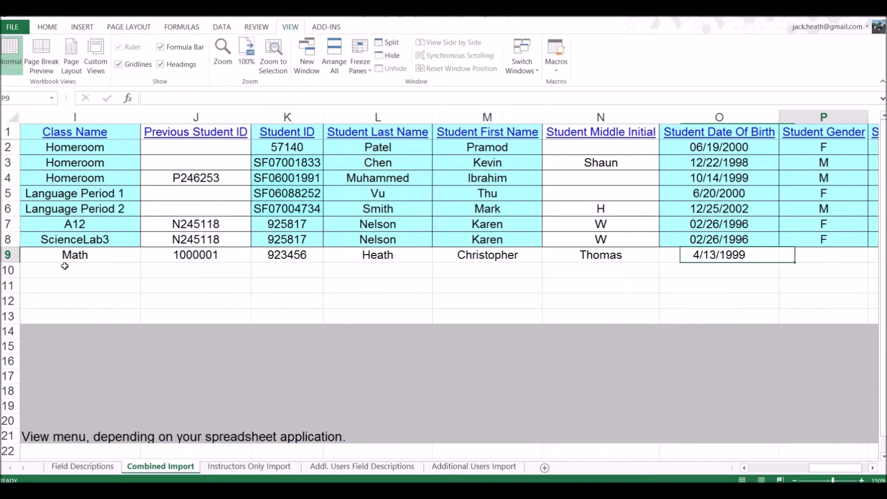
key(shift+Tab)
text(m)
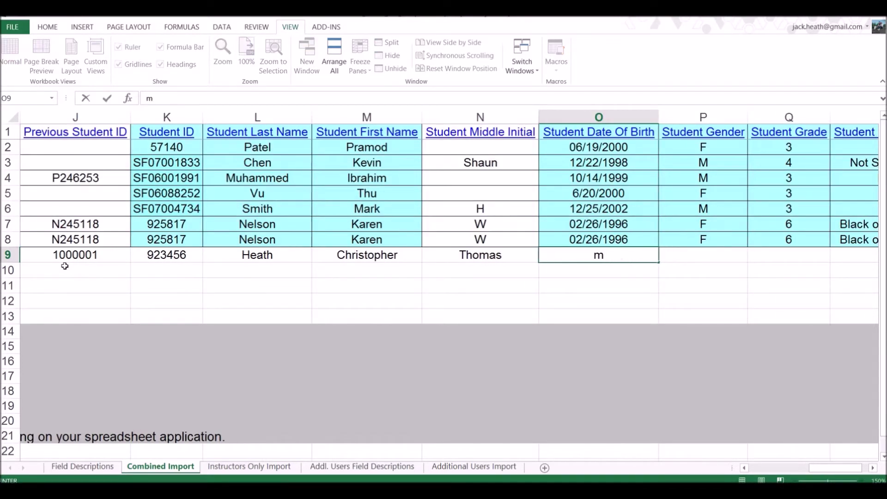
key(ctrl+z)
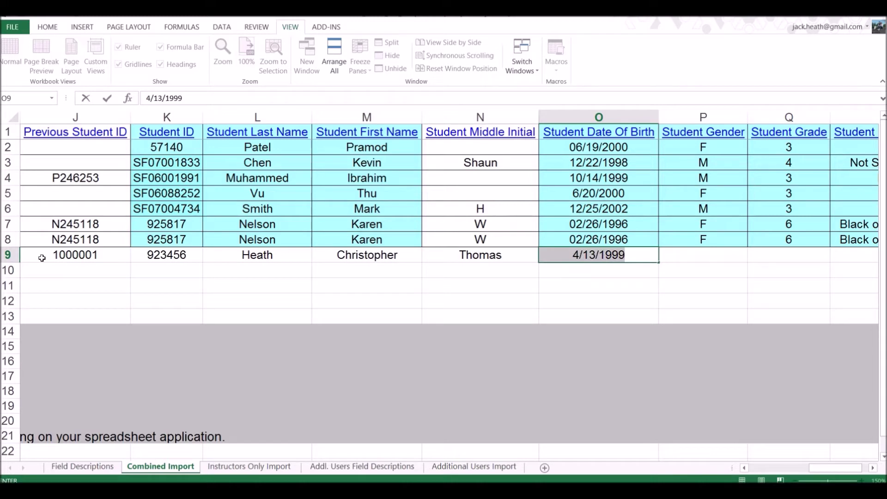
Set Gender M, Grade 10 and Ethnic Group White in P9 to R9
click(701, 253)
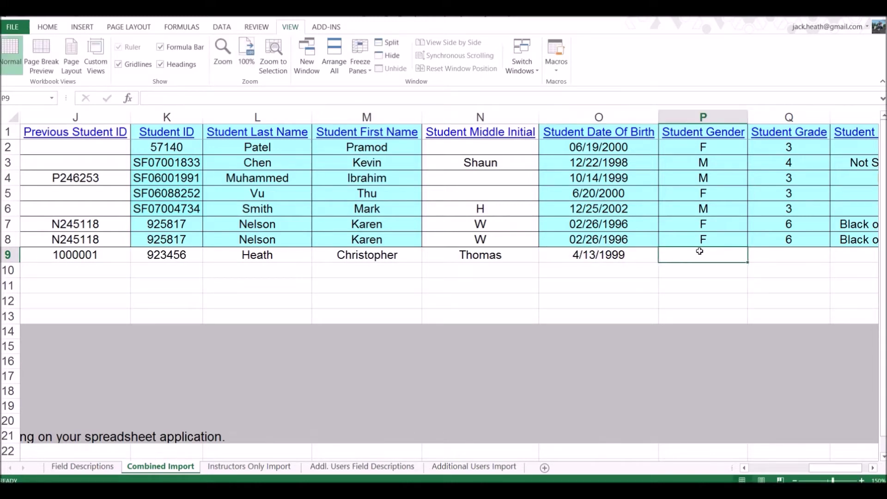
text(M)
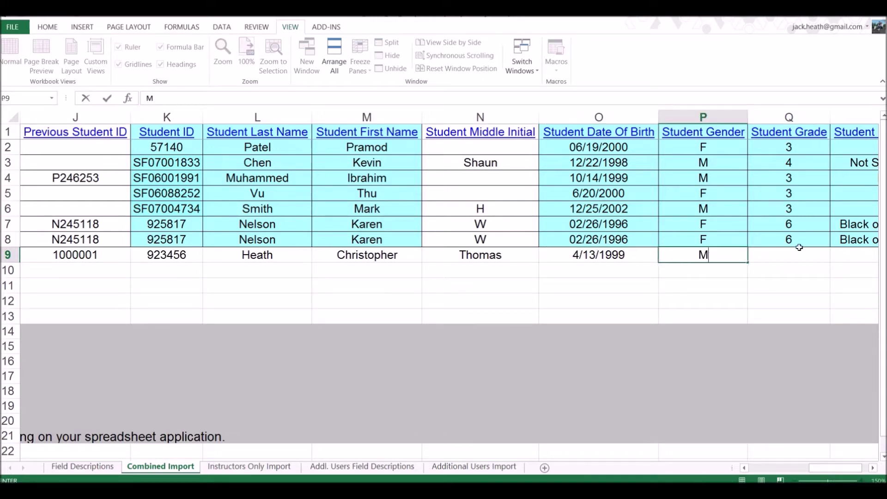
click(797, 250)
text(10)
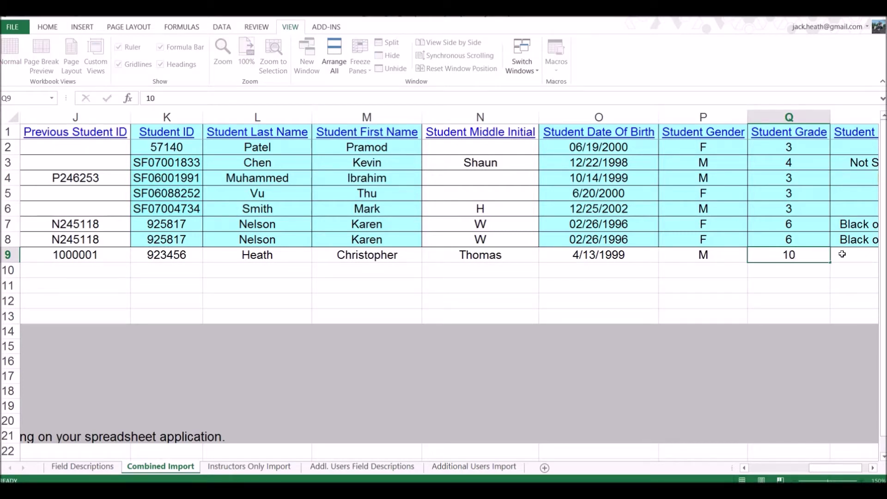
click(843, 254)
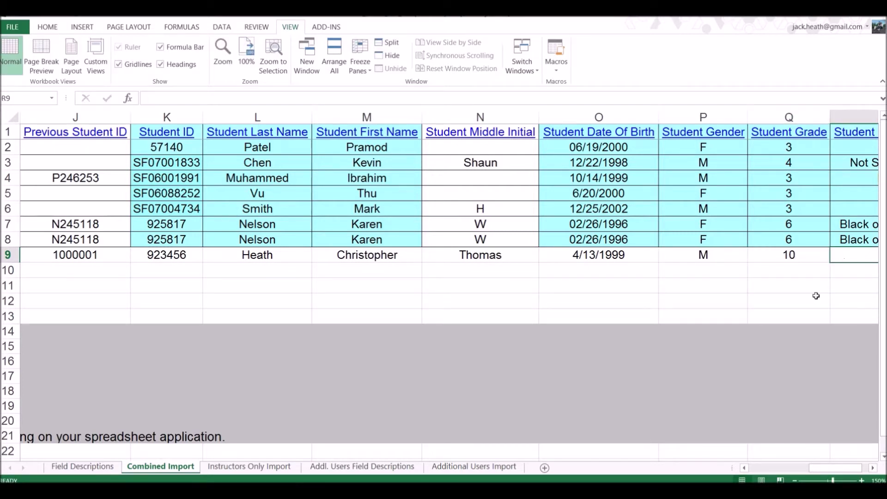
text(White)
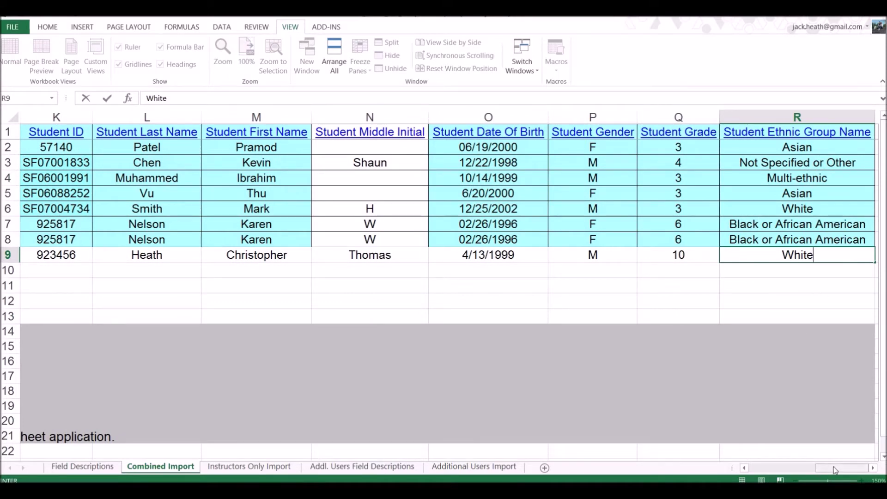
drag(835, 472, 596, 465)
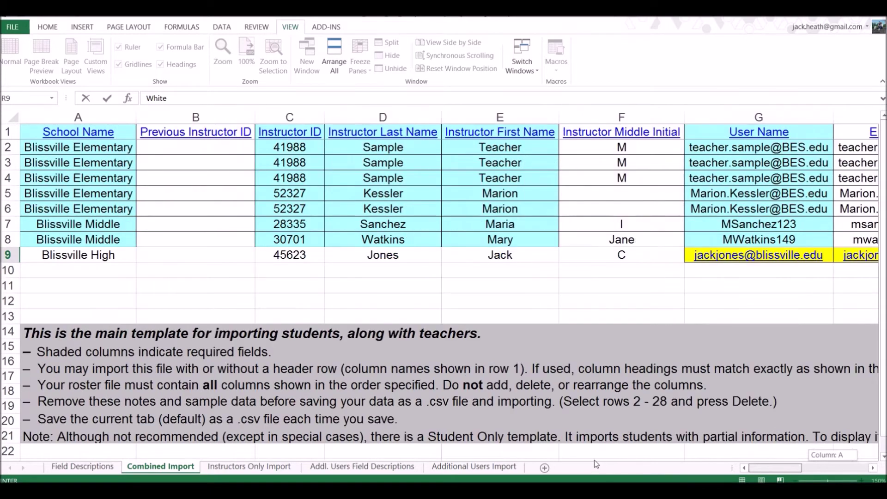
Delete rows 12 through 21 holding the template's instruction notes
click(9, 436)
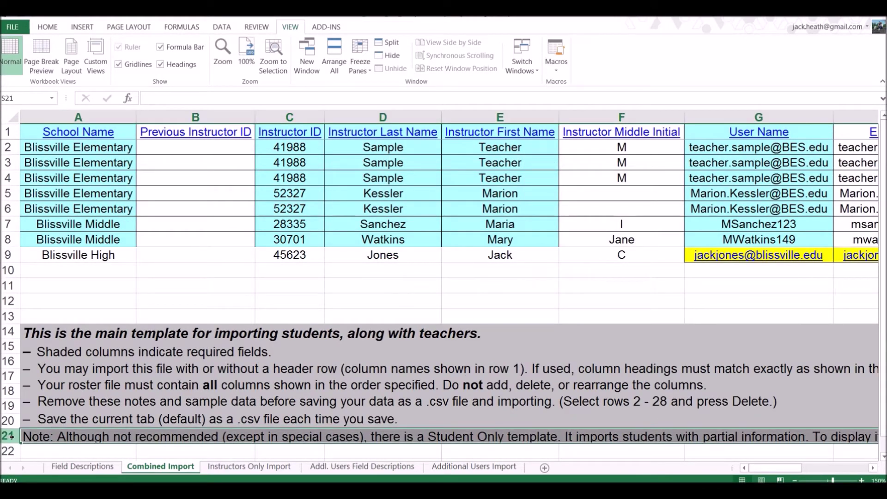
drag(20, 437, 9, 298)
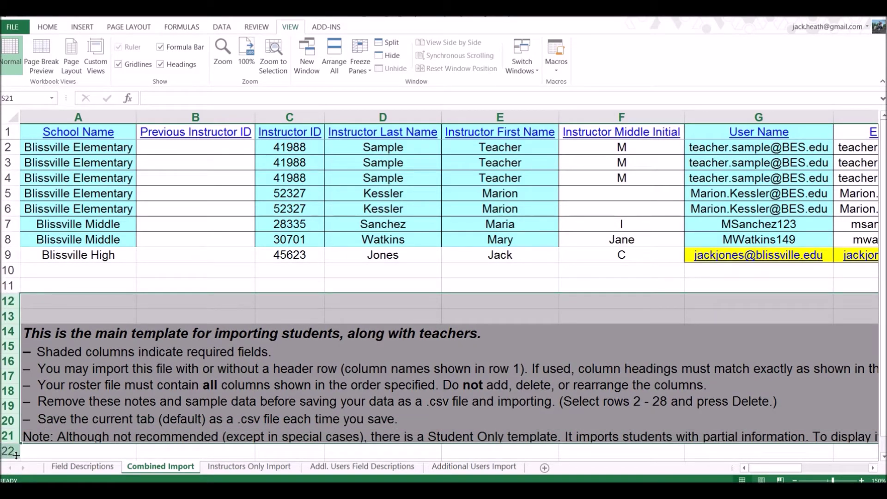
right_click(10, 309)
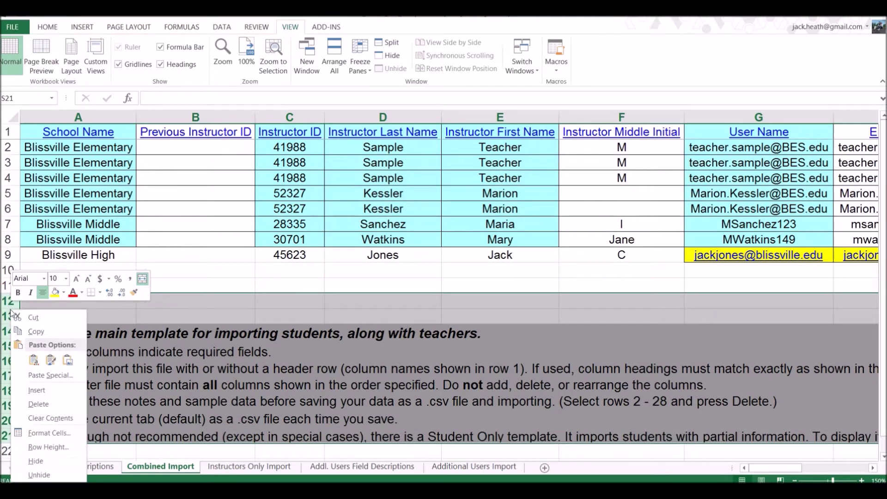
click(38, 404)
scroll(29, 403, right, 10)
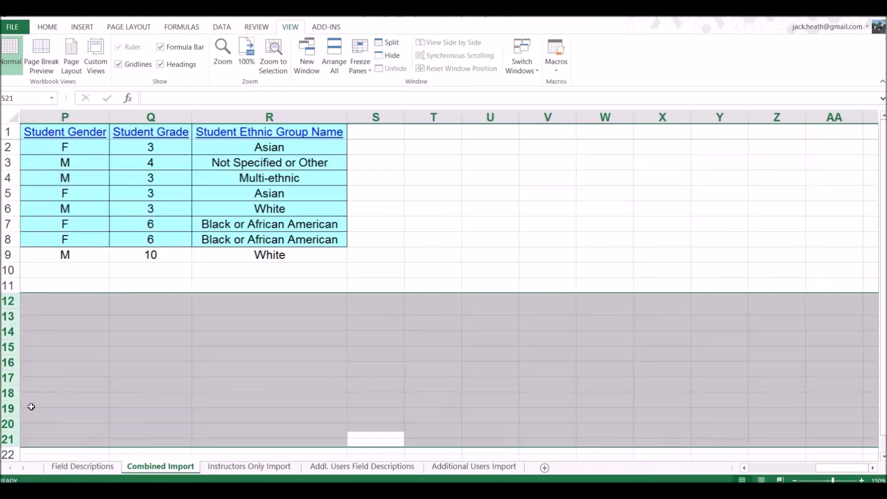
drag(831, 473, 765, 472)
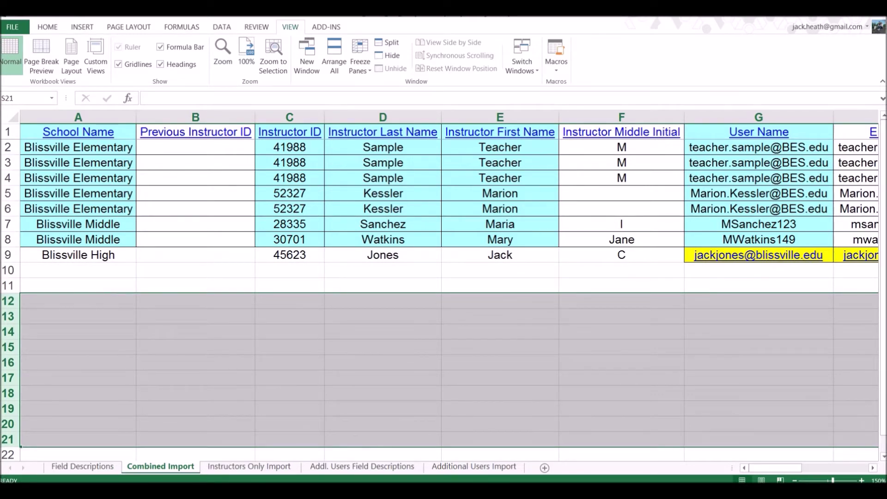
click(781, 492)
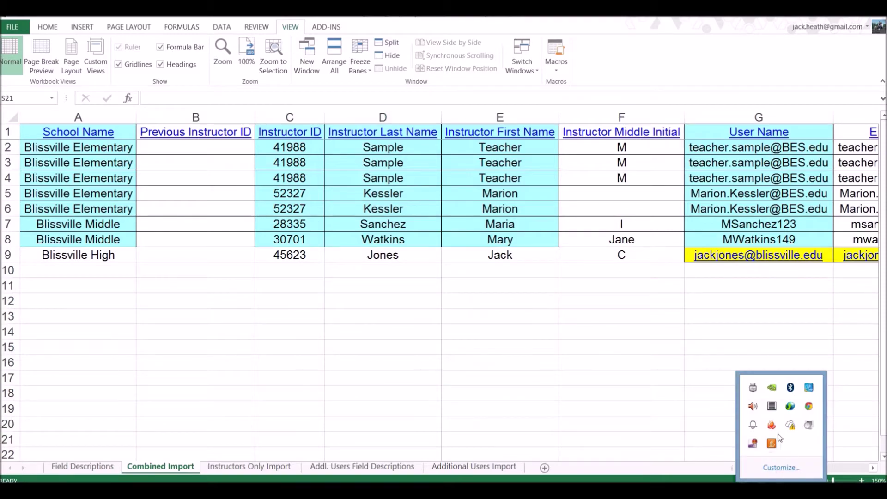